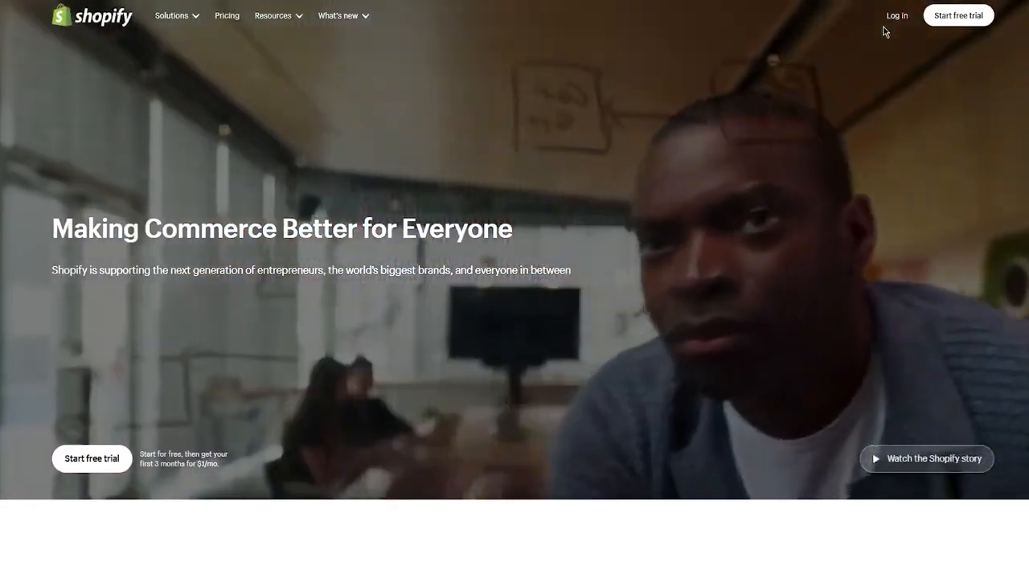
# Start the store login and open the Brand settings to review the logo, color and cover image options
pyautogui.click(888, 26)
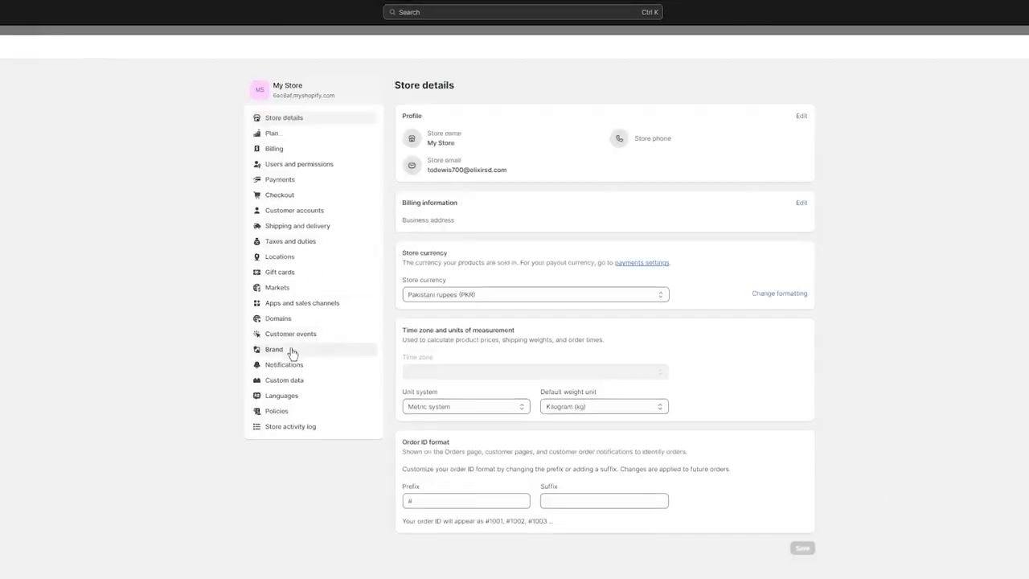
pyautogui.click(293, 350)
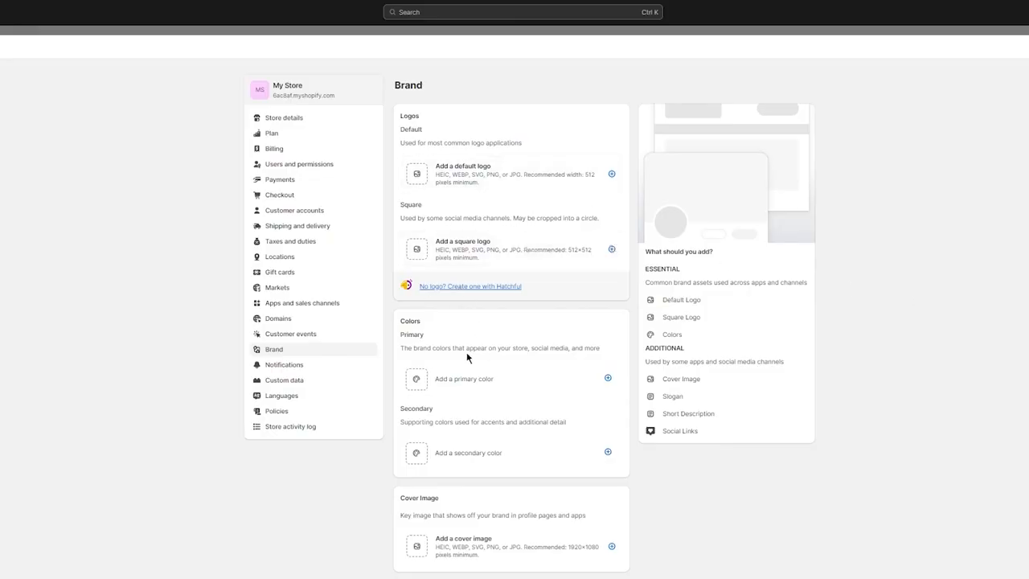
pyautogui.scroll(-4, 477, 372)
pyautogui.scroll(3, 730, 383)
pyautogui.scroll(1, 730, 383)
# Upload the Nike swoosh image, set it as the store's default logo, and leave the settings
pyautogui.click(461, 163)
pyautogui.click(527, 375)
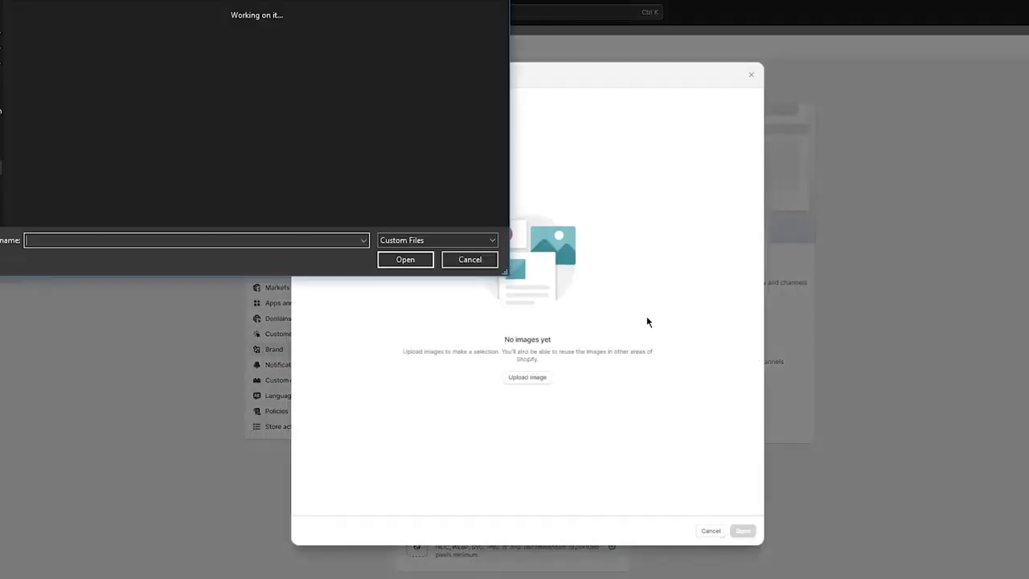
pyautogui.scroll(-5, 285, 169)
pyautogui.scroll(-5, 278, 137)
pyautogui.scroll(2, 266, 128)
pyautogui.doubleClick(71, 116)
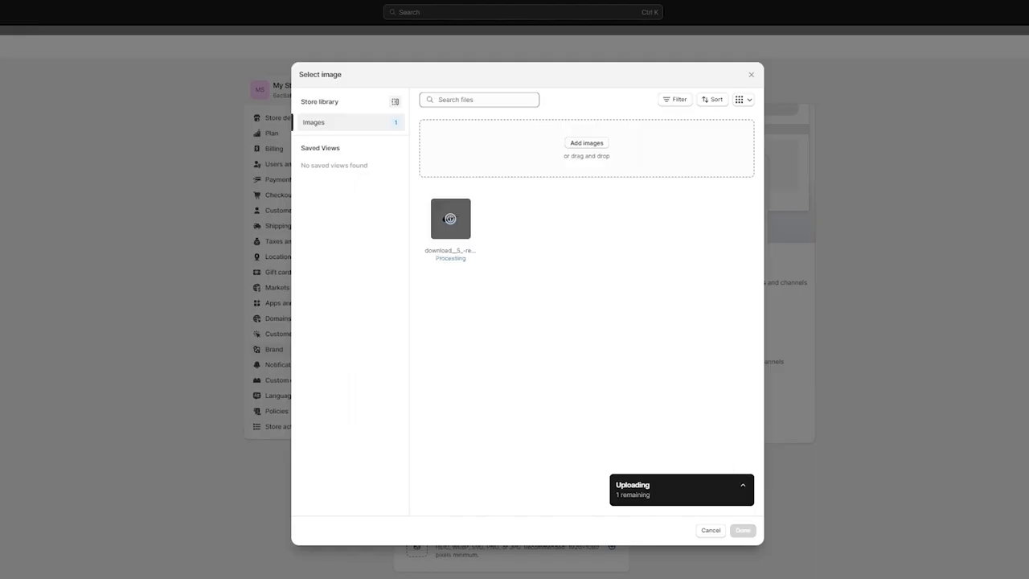
pyautogui.click(741, 531)
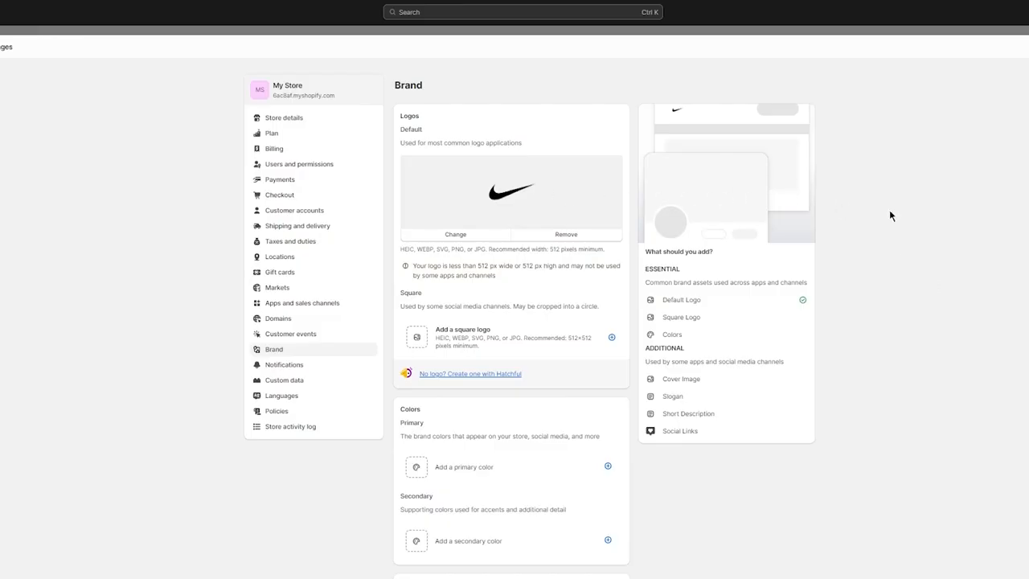
pyautogui.scroll(-3, 841, 202)
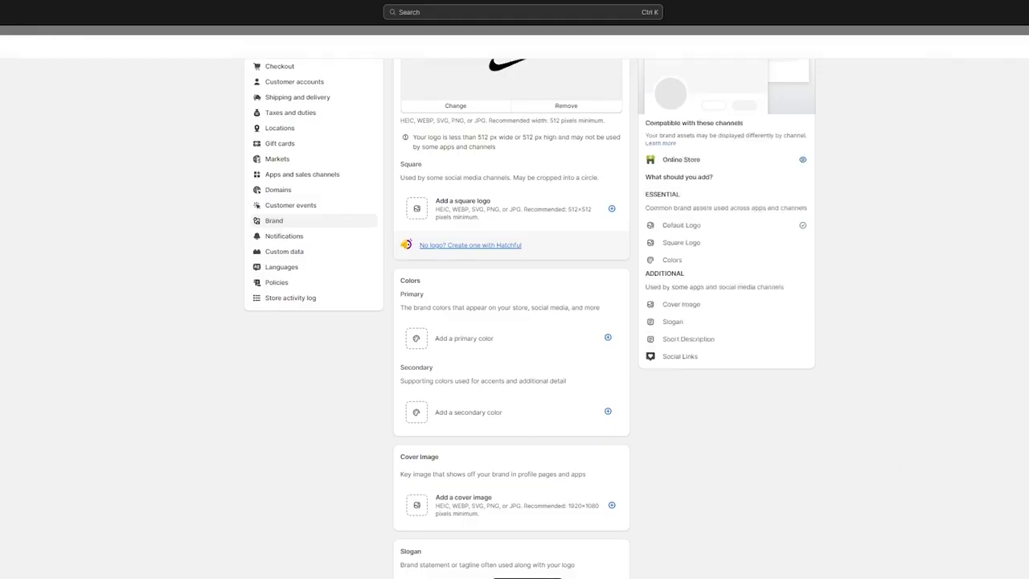
pyautogui.press('Escape')
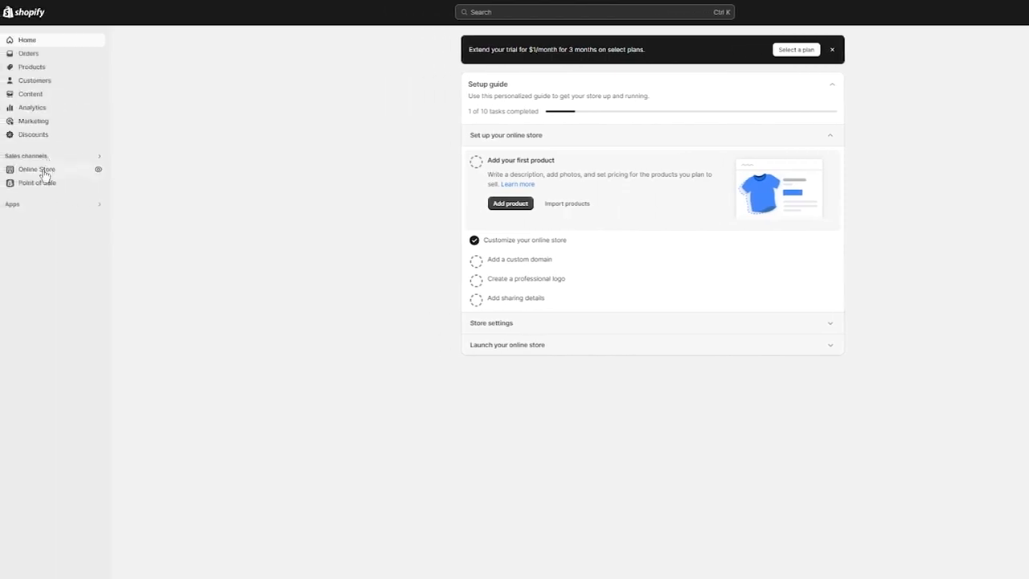
# Add a new online store page with the title "Send your design"
pyautogui.click(44, 172)
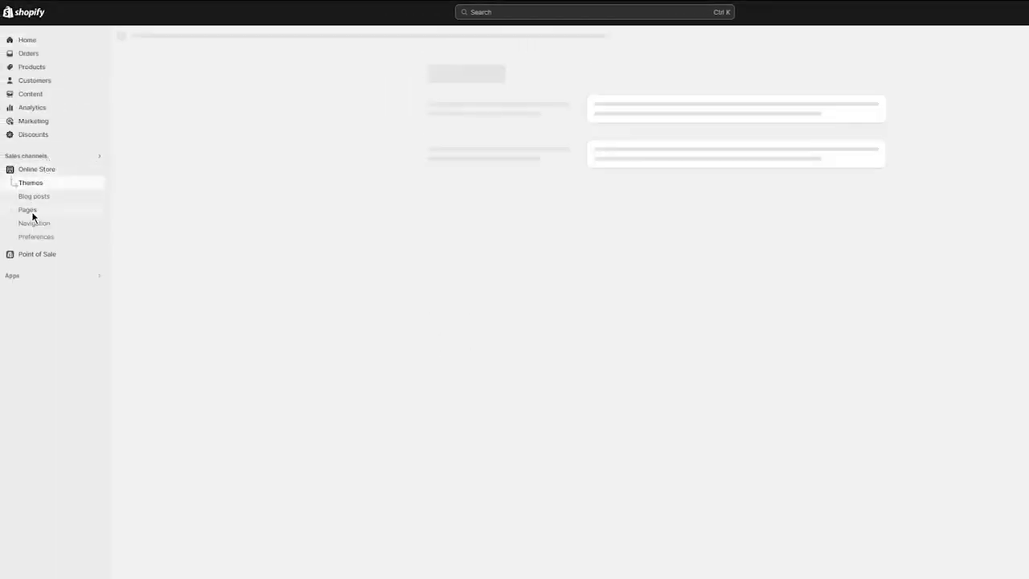
pyautogui.click(30, 213)
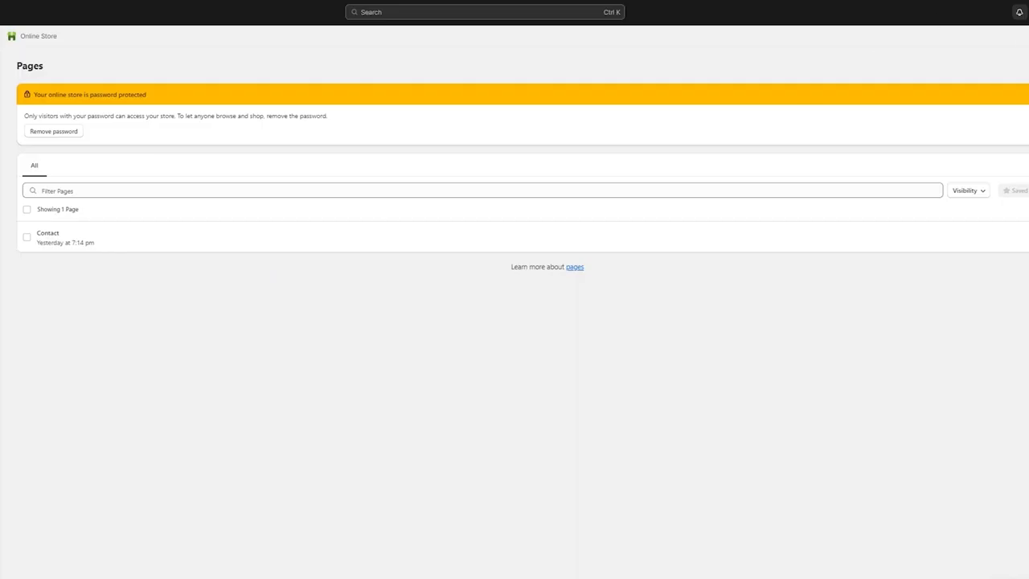
pyautogui.click(1028, 66)
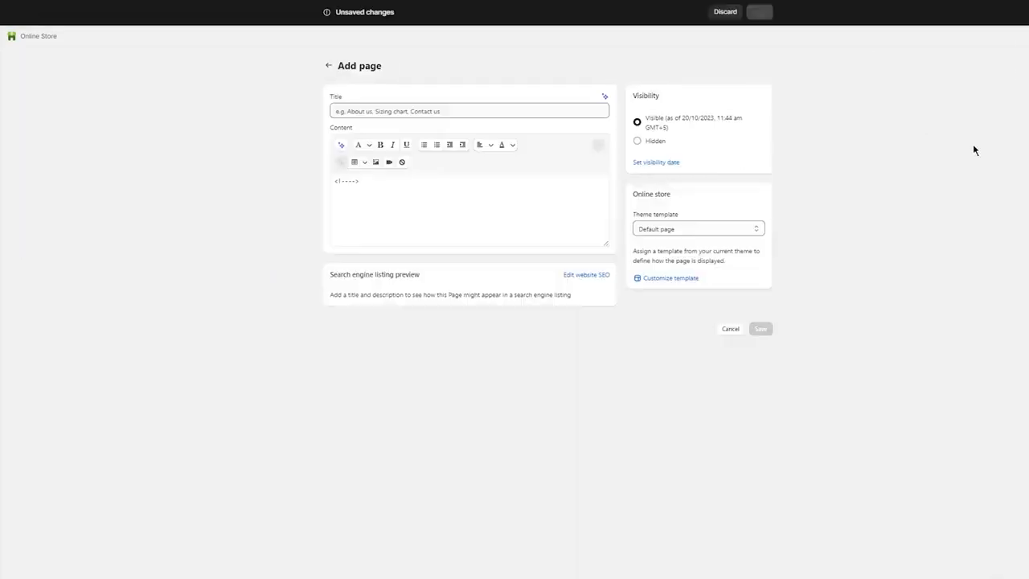
pyautogui.click(532, 113)
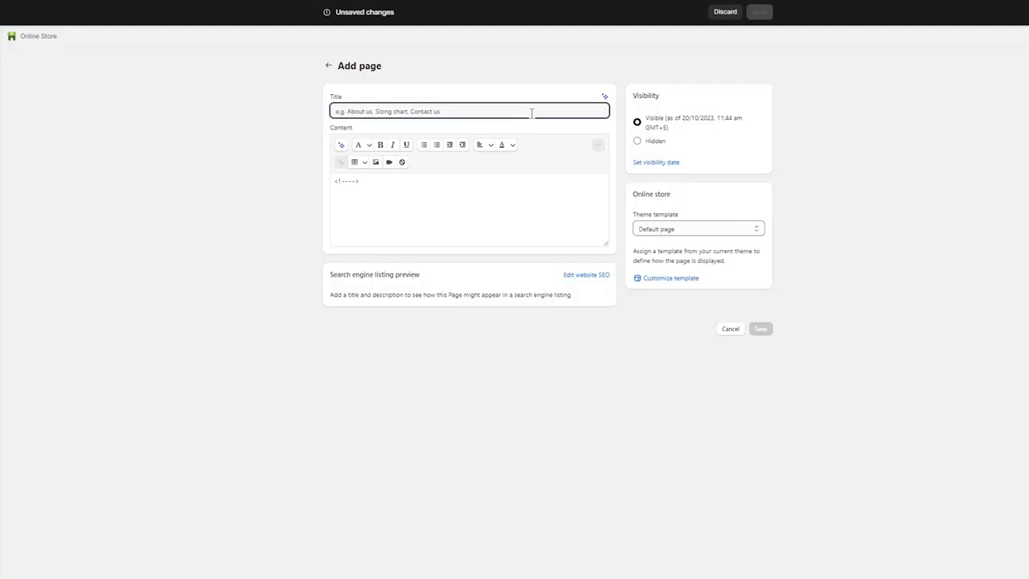
pyautogui.write('Sen')
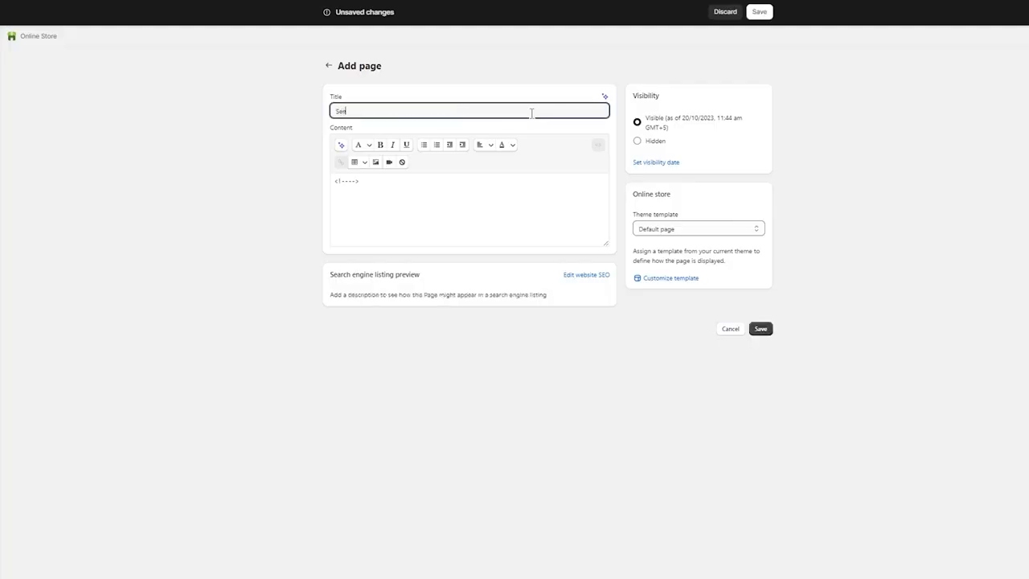
pyautogui.write('d your design')
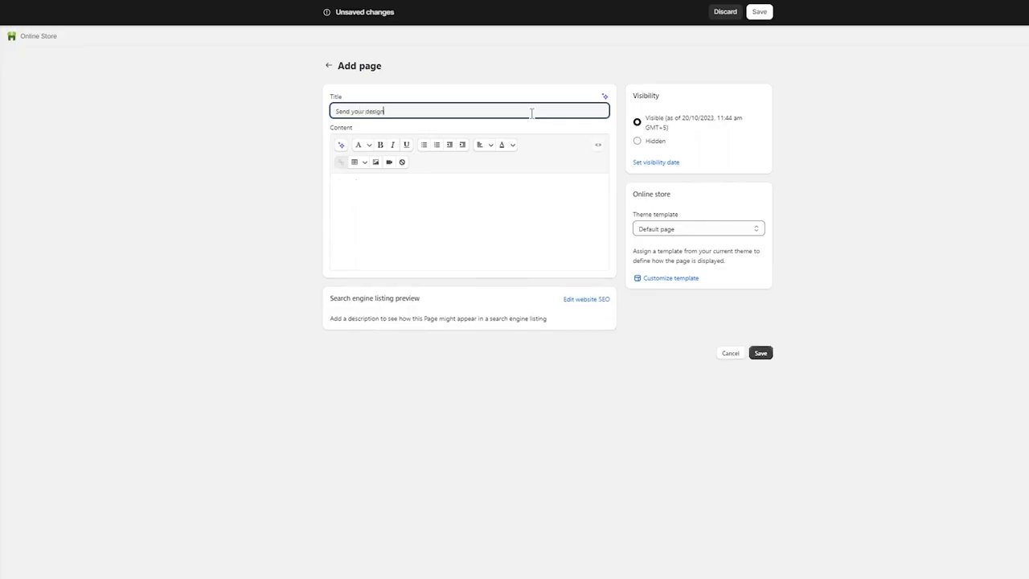
# Enter "if you want us to create custom products then send us your designs" as the page content and save the page
pyautogui.click(846, 290)
pyautogui.click(403, 185)
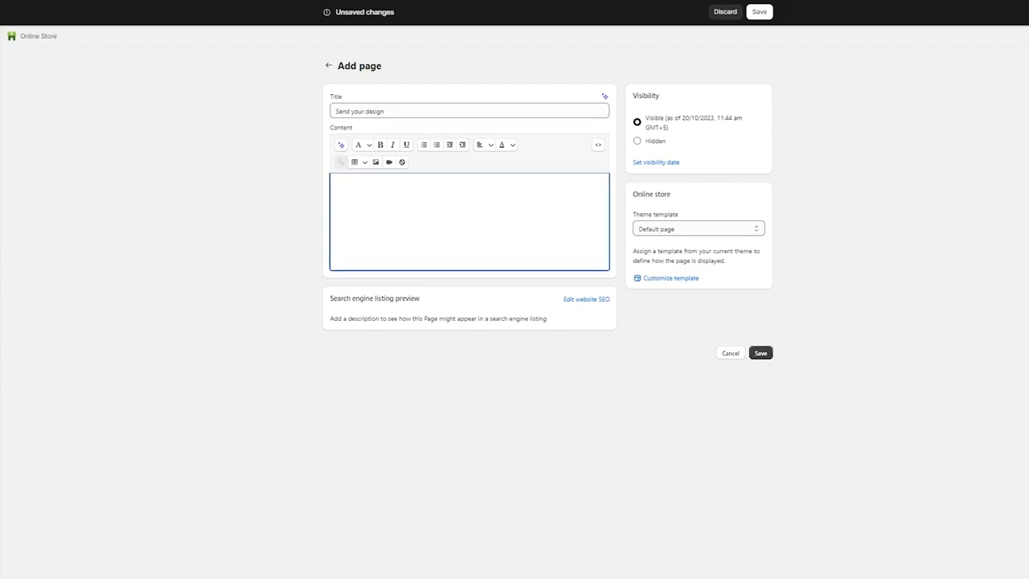
pyautogui.write('if yo')
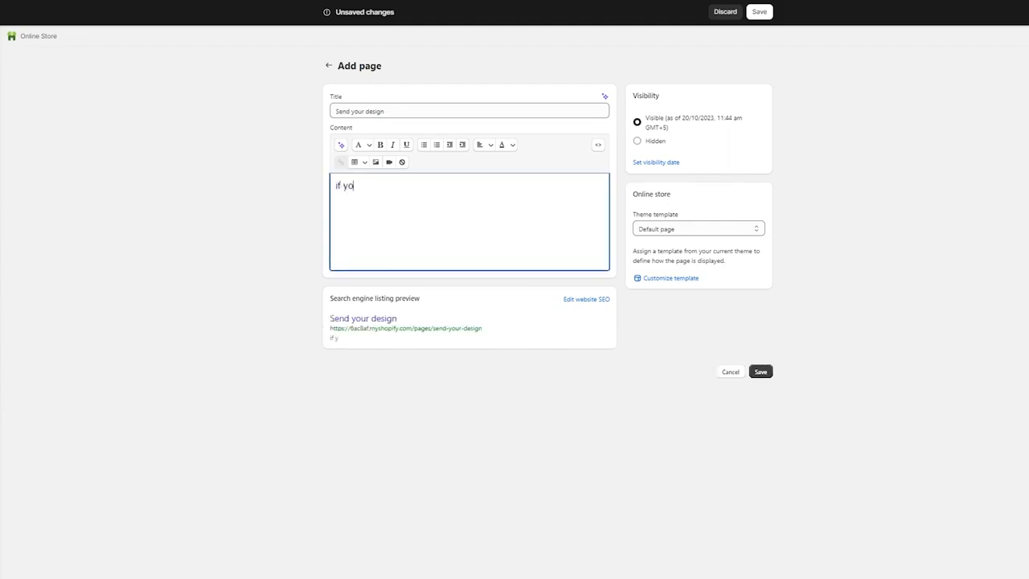
pyautogui.write('u want us to cr')
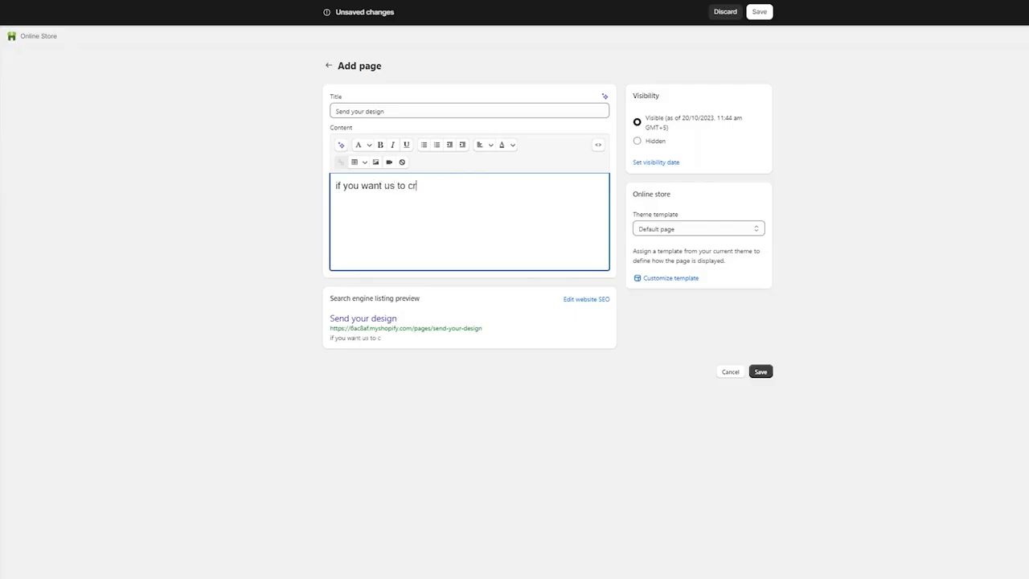
pyautogui.write('eate custom products th')
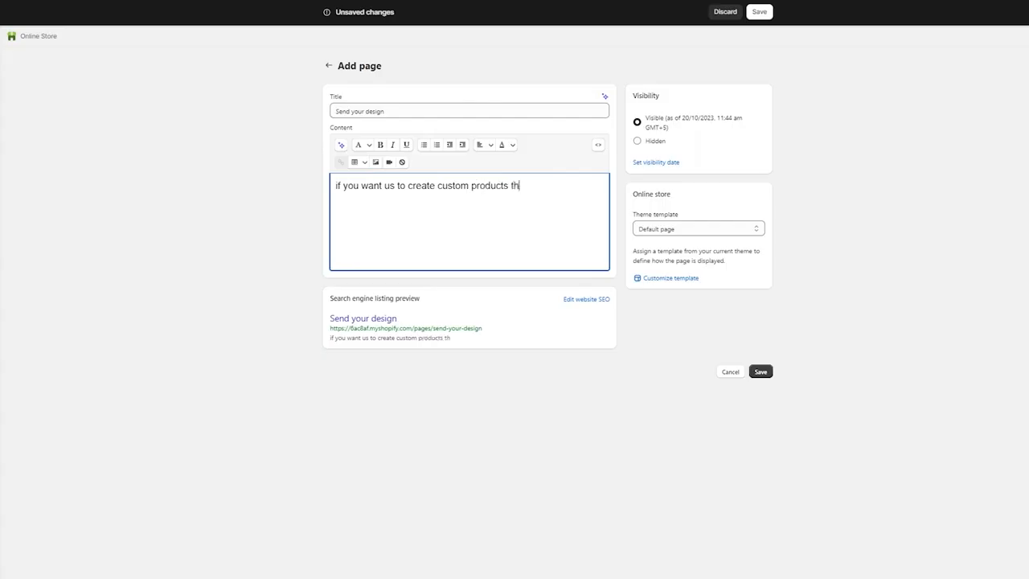
pyautogui.write('en send us your d')
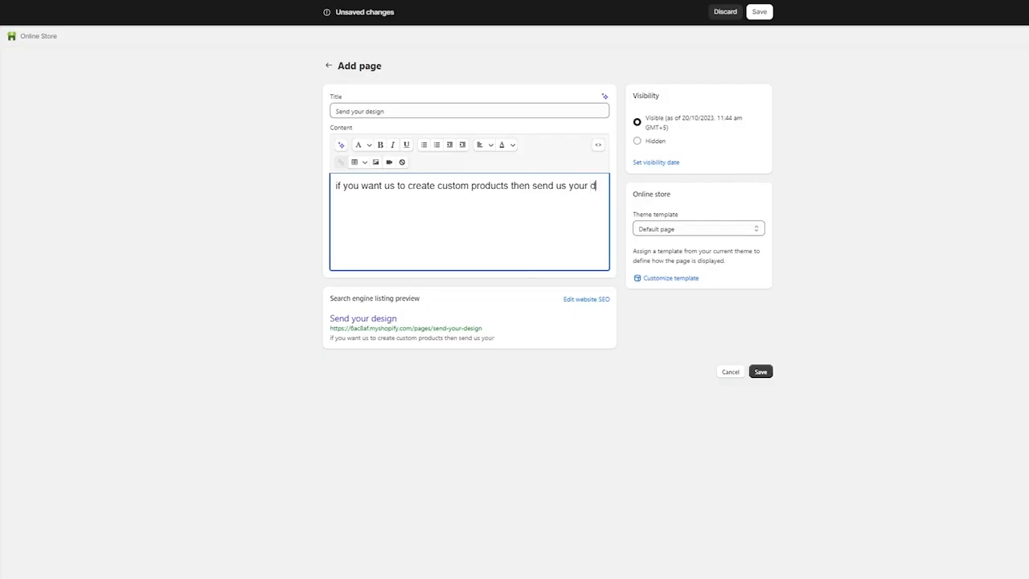
pyautogui.write('esigns')
pyautogui.click(765, 372)
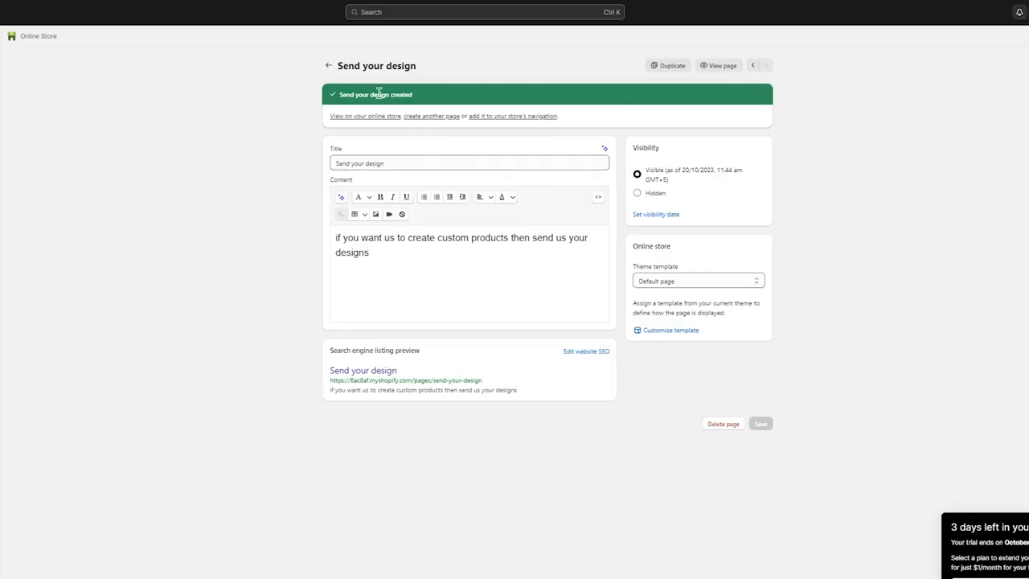
# Add a "Send your design" item linked to the new page to the Main menu and save the menu
pyautogui.click(326, 67)
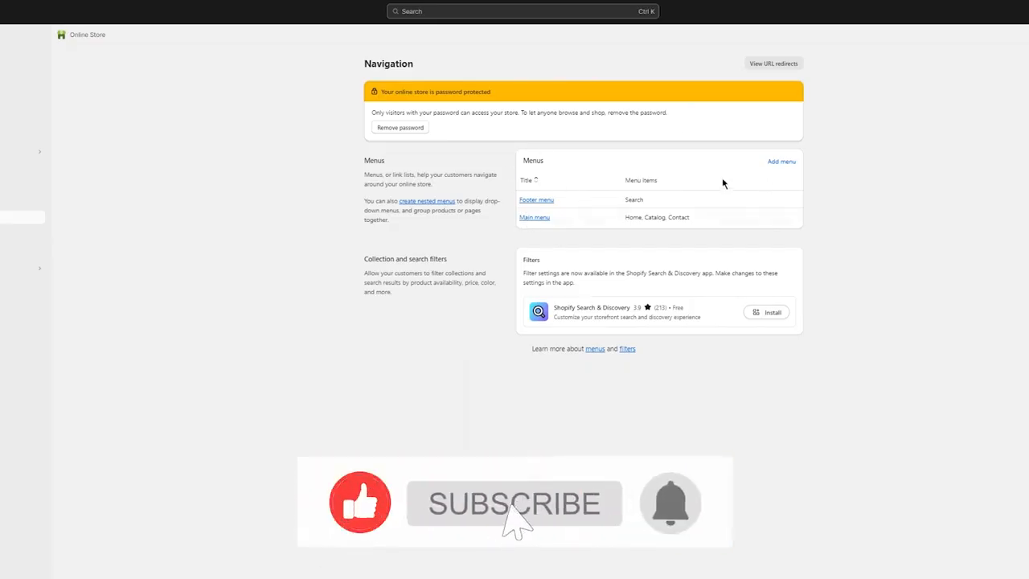
pyautogui.click(526, 218)
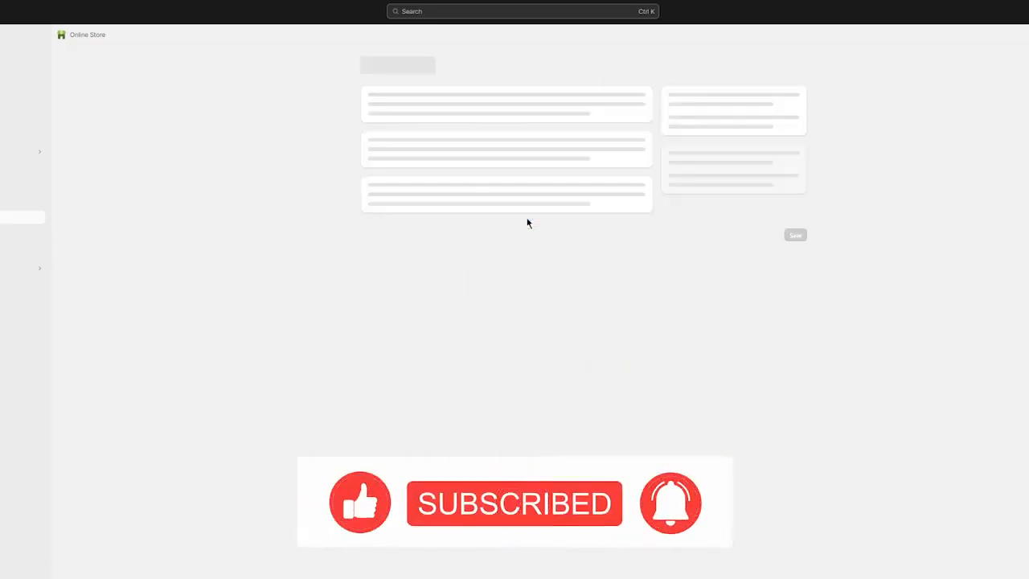
pyautogui.click(406, 269)
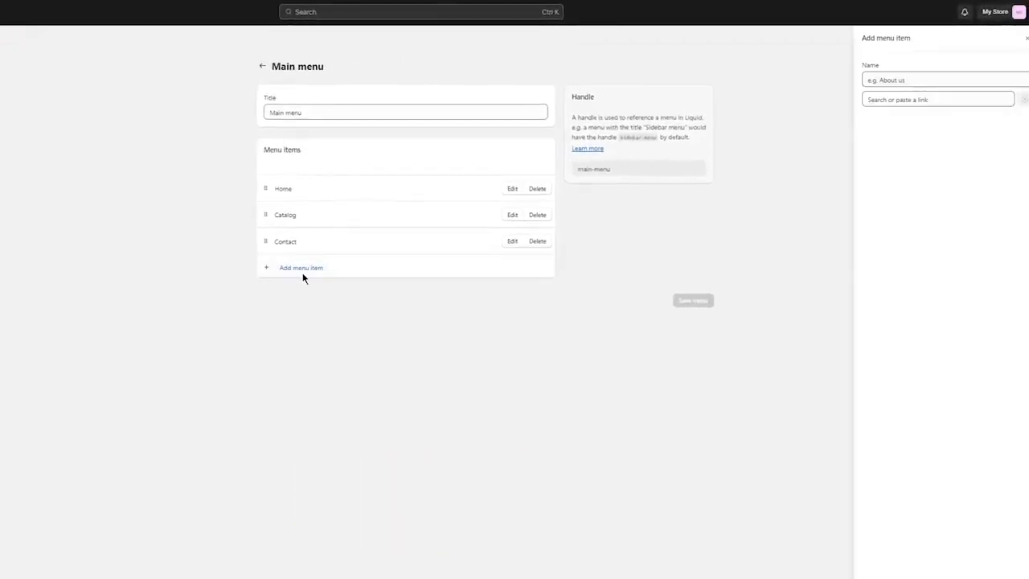
pyautogui.click(917, 99)
pyautogui.click(905, 200)
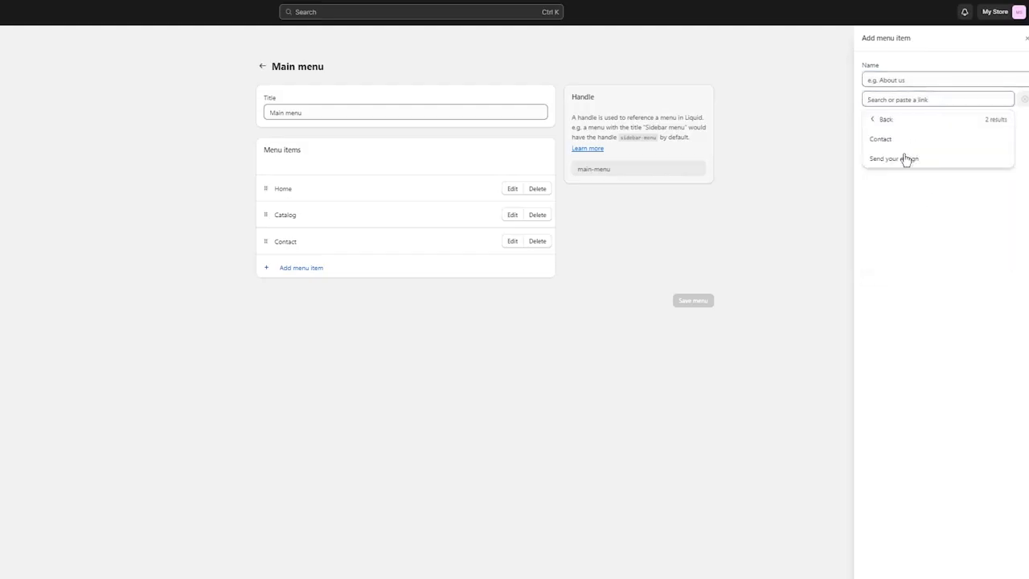
pyautogui.click(901, 159)
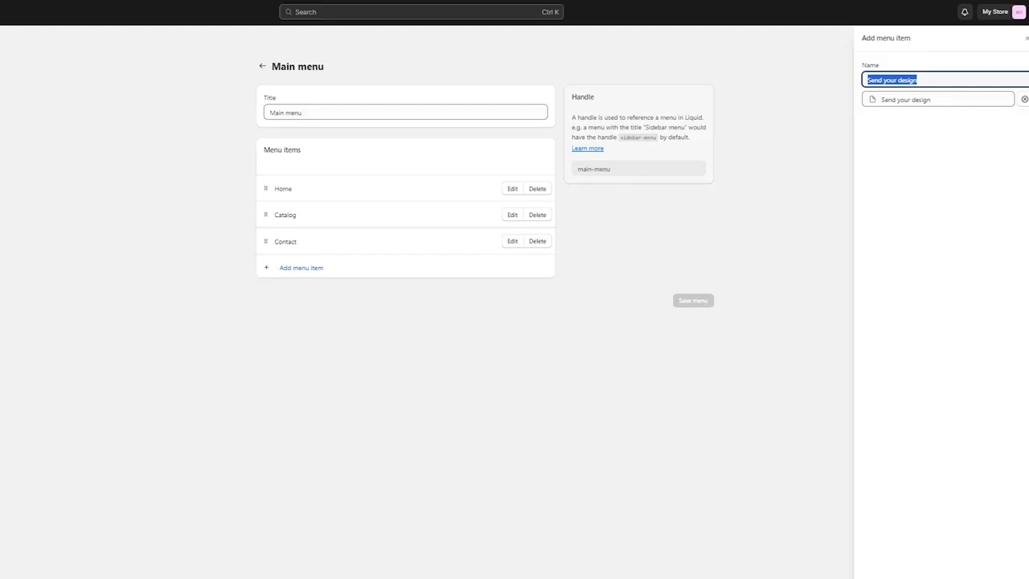
pyautogui.press('Return')
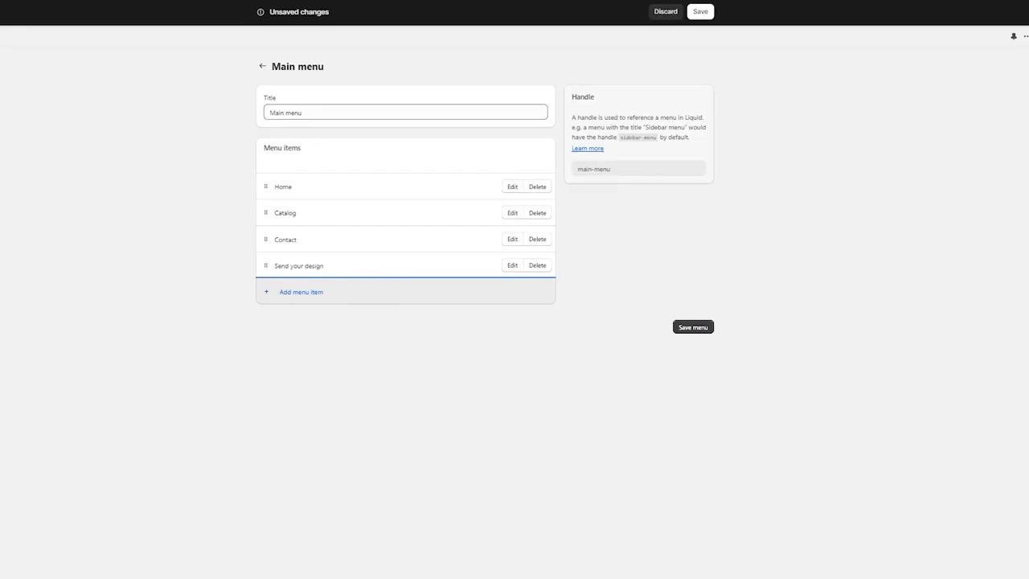
pyautogui.click(677, 328)
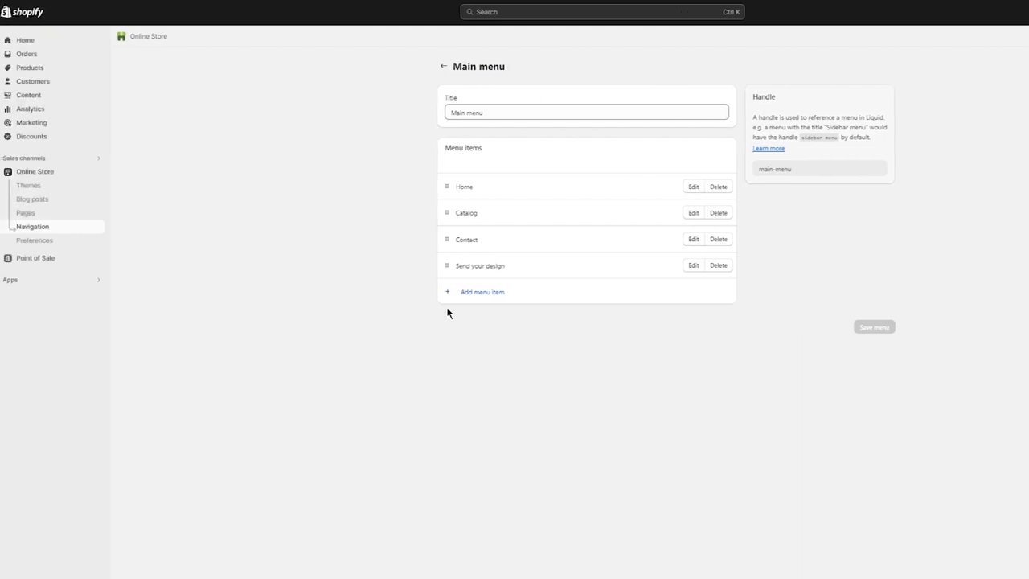
# Open the Dawn theme for customization and load the "Send your design" page in its preview
pyautogui.moveTo(60, 176)
pyautogui.click(65, 172)
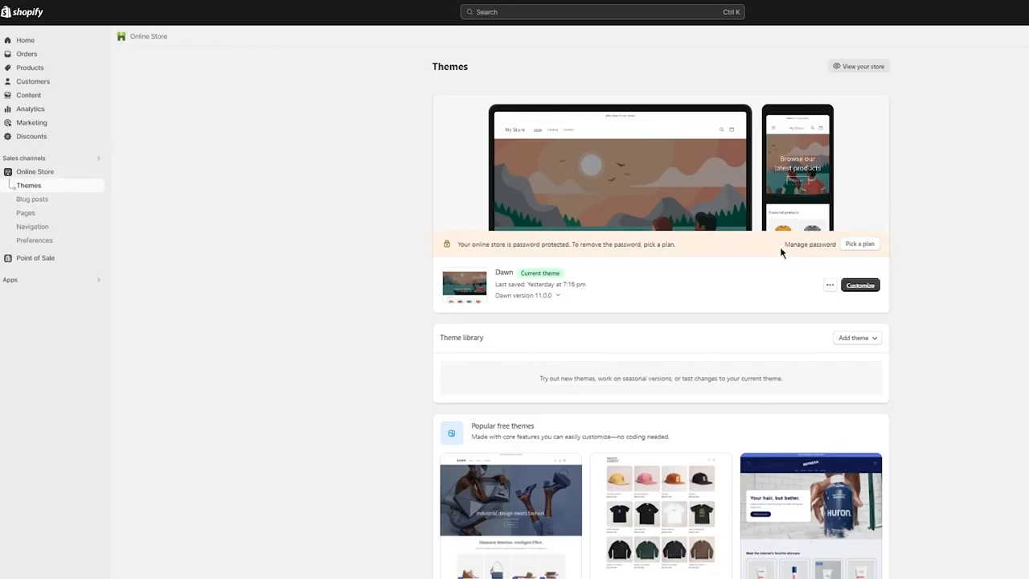
pyautogui.click(869, 285)
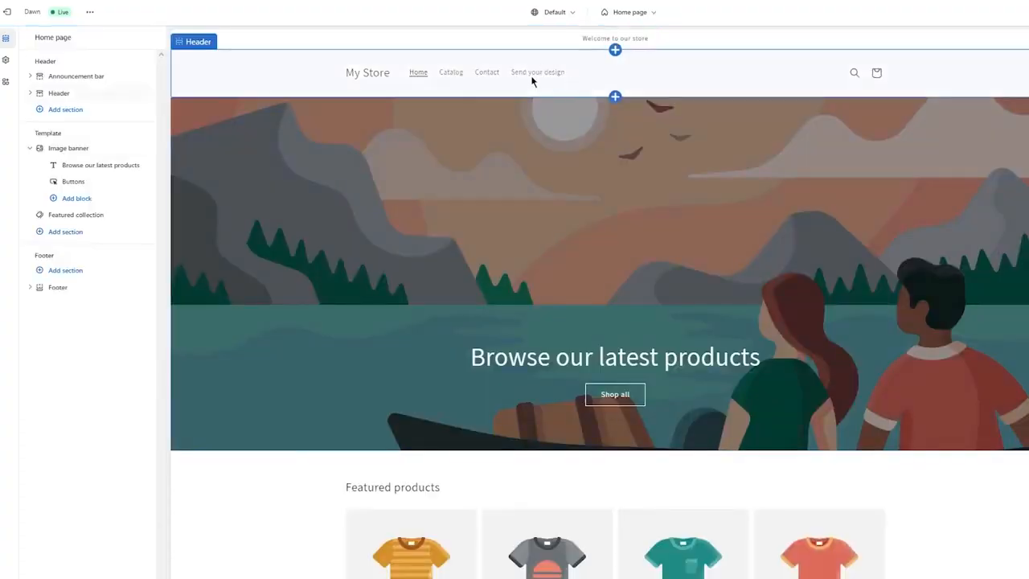
pyautogui.click(550, 75)
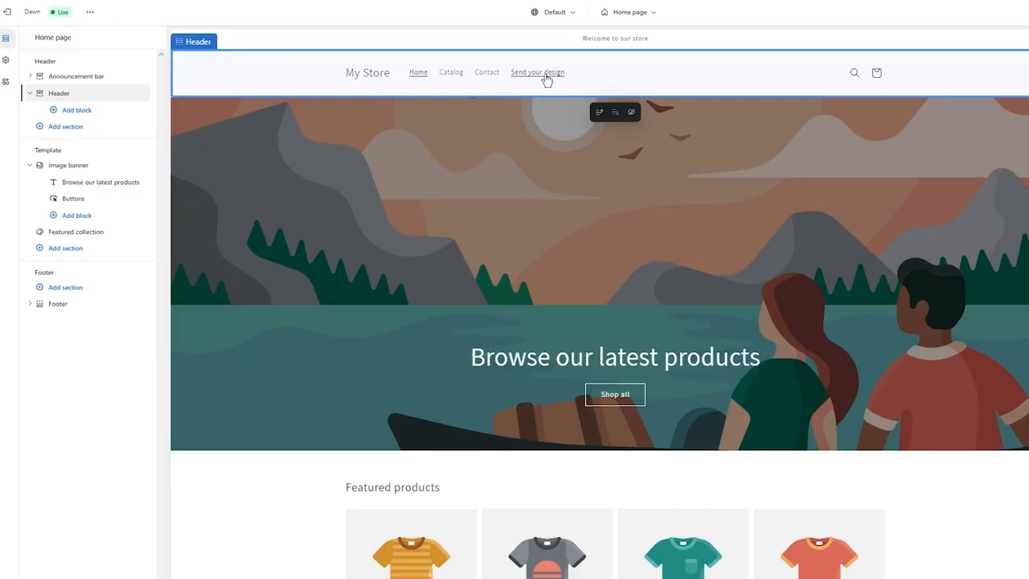
pyautogui.click(545, 74)
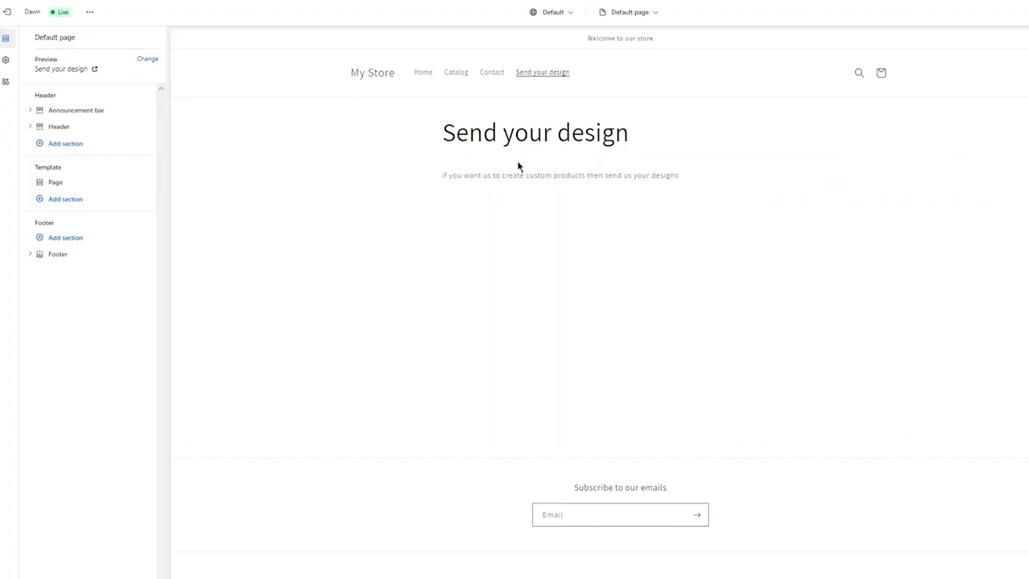
# Search the sections for "form" and add a Contact form section to the page template
pyautogui.click(65, 204)
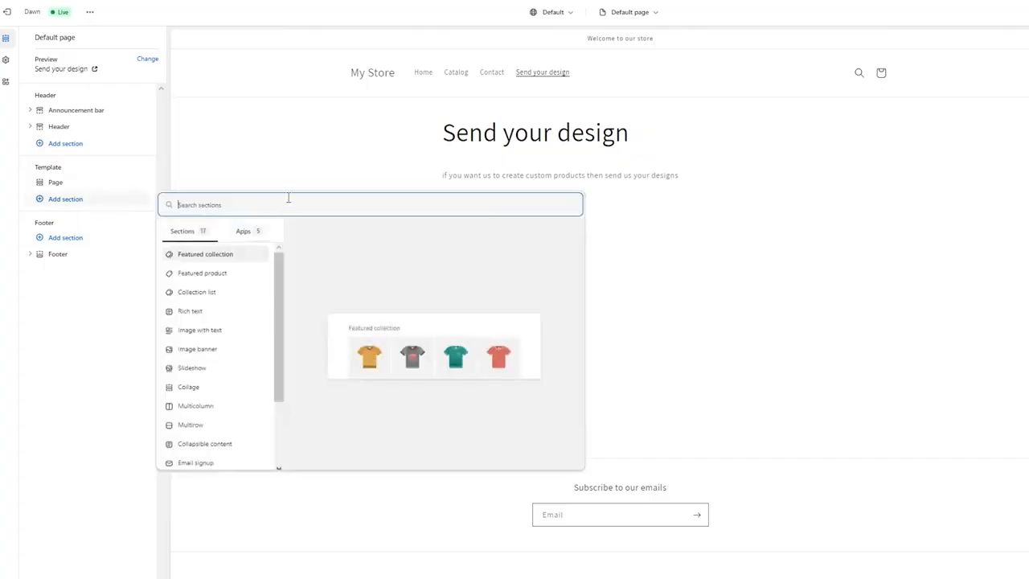
pyautogui.write('ts')
pyautogui.write('rm')
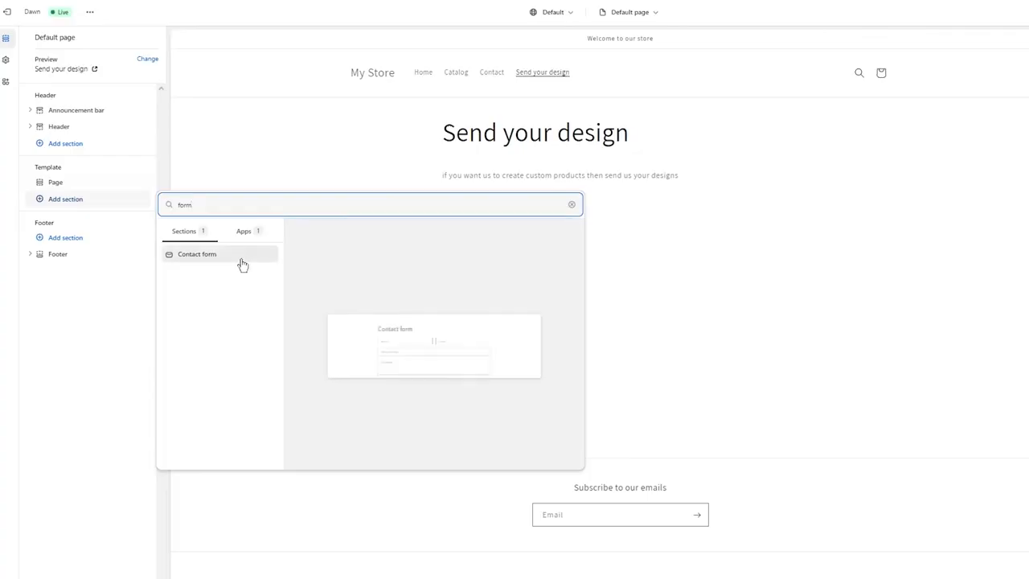
pyautogui.click(243, 264)
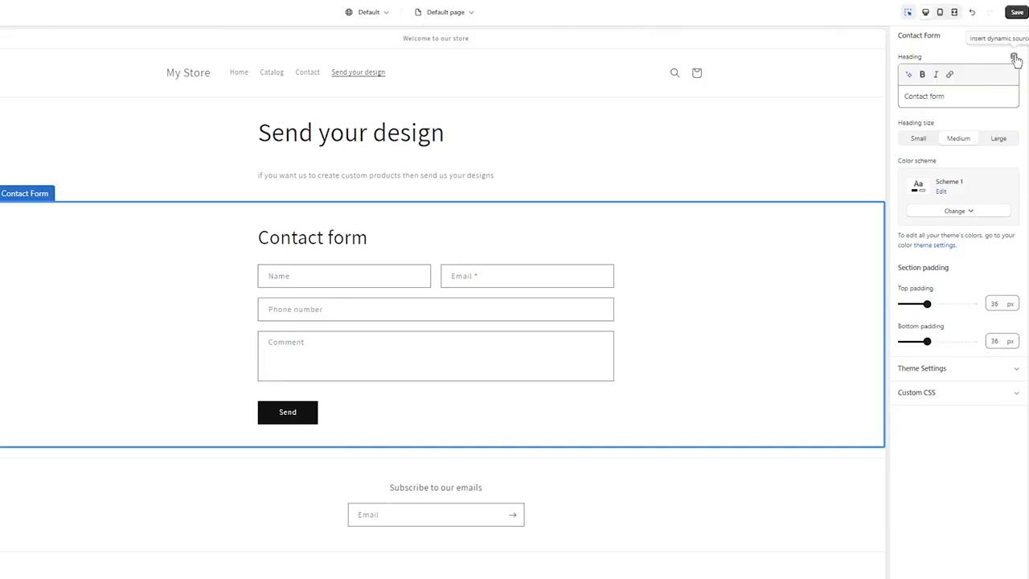
# Expand the Contact Form section's custom CSS settings and increase its top padding to about 68 px
pyautogui.click(996, 395)
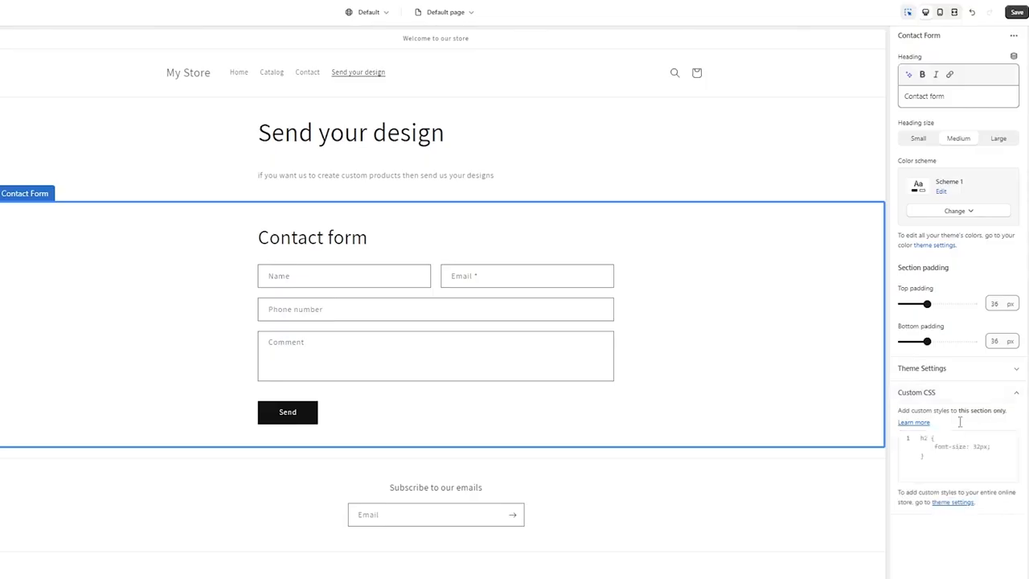
pyautogui.moveTo(927, 326); pyautogui.dragTo(950, 304)
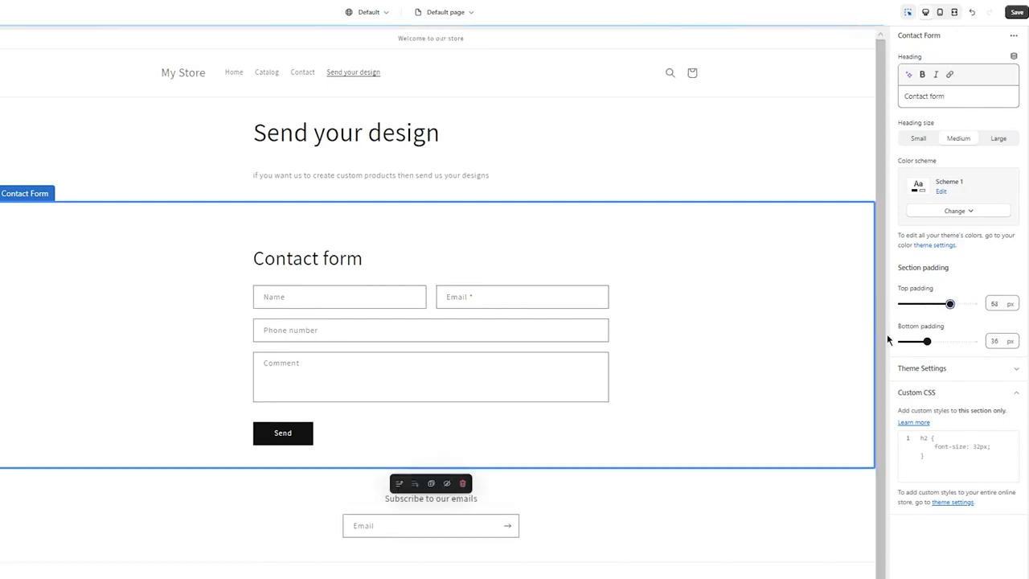
# Increase the Contact Form section's bottom padding, and leave the theme editor, discarding the unsaved changes
pyautogui.moveTo(927, 341); pyautogui.dragTo(955, 341)
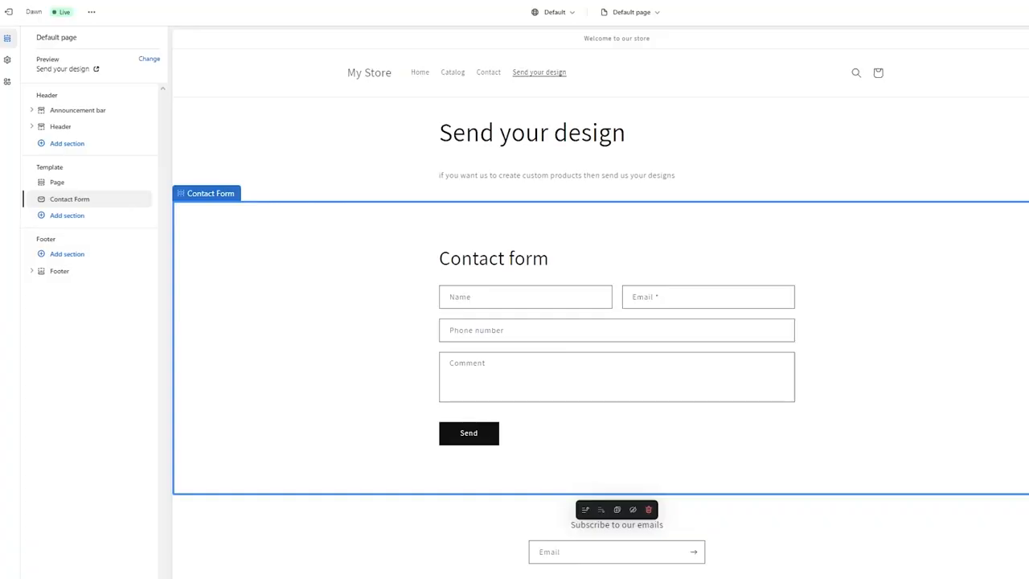
pyautogui.click(12, 15)
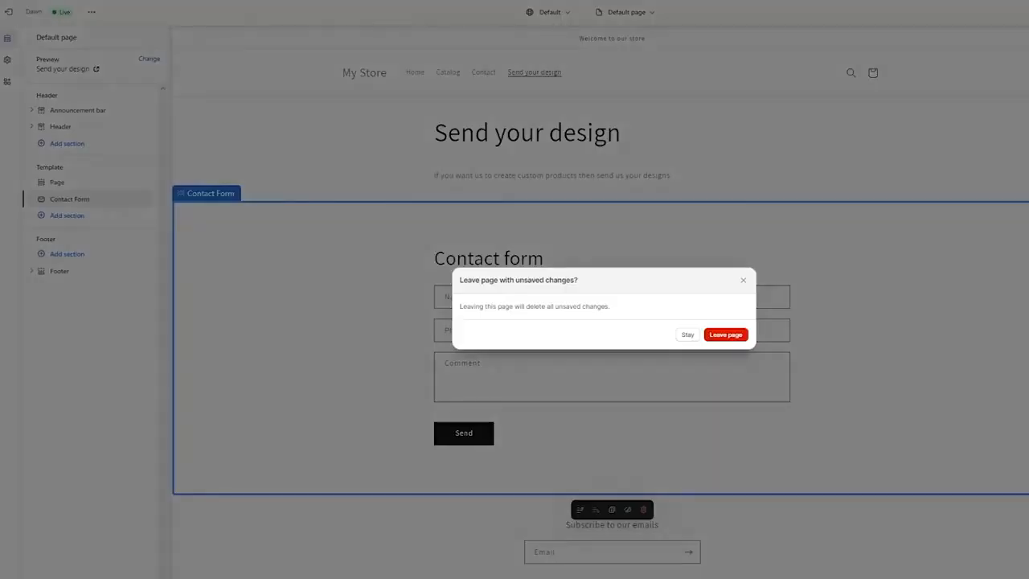
pyautogui.click(726, 335)
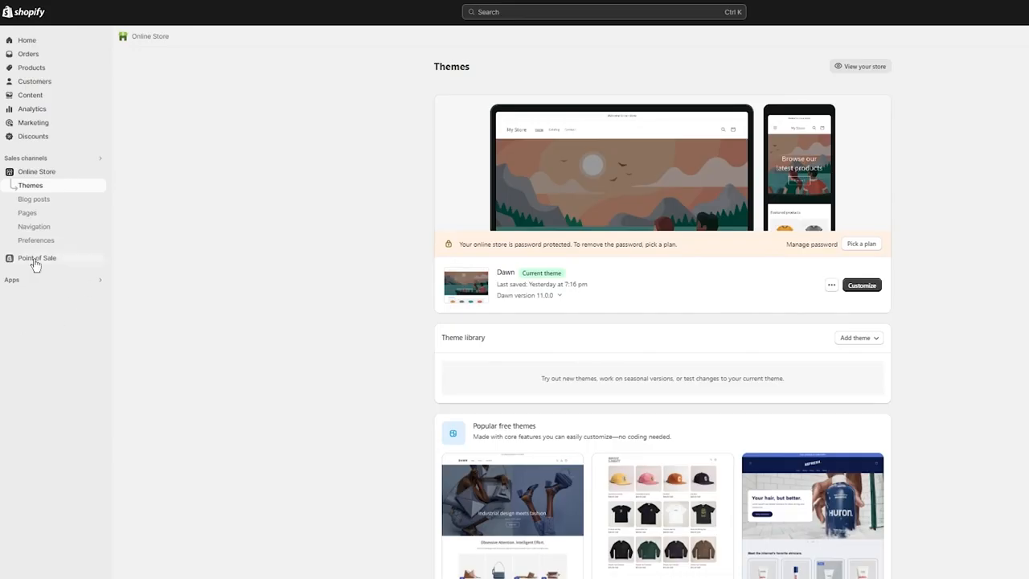
# Open the list of all recommended apps and continue from it to the Shopify App Store
pyautogui.click(32, 285)
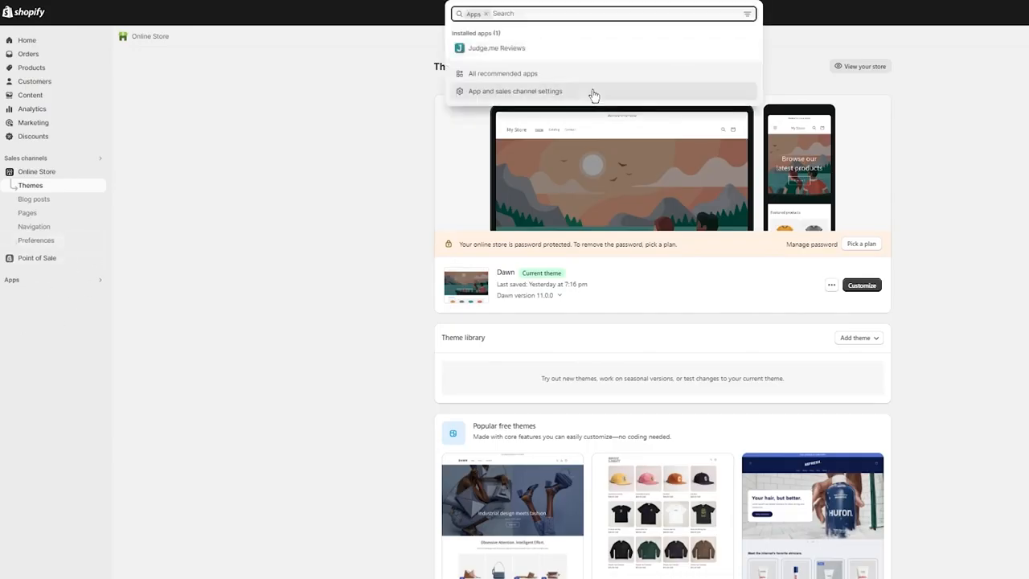
pyautogui.click(496, 70)
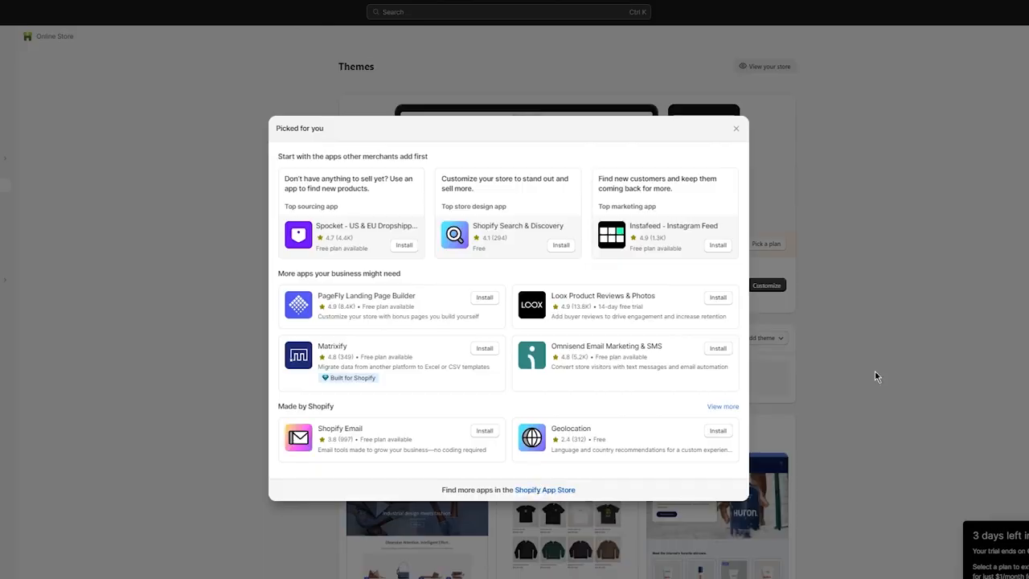
pyautogui.click(530, 492)
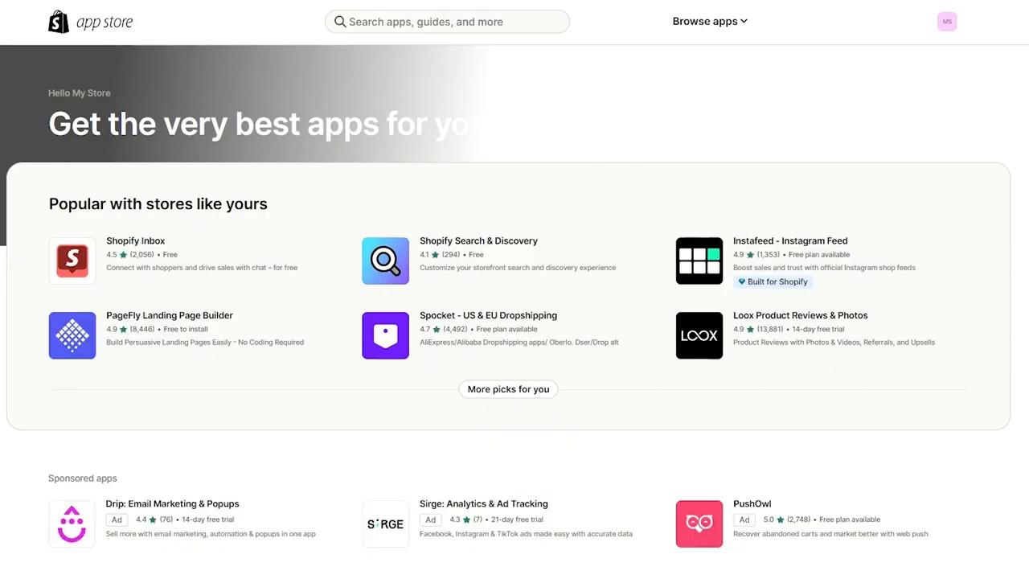
# Search the app store for "pify" and open the listing of the Pify Form Builder-Contact Form app
pyautogui.click(437, 30)
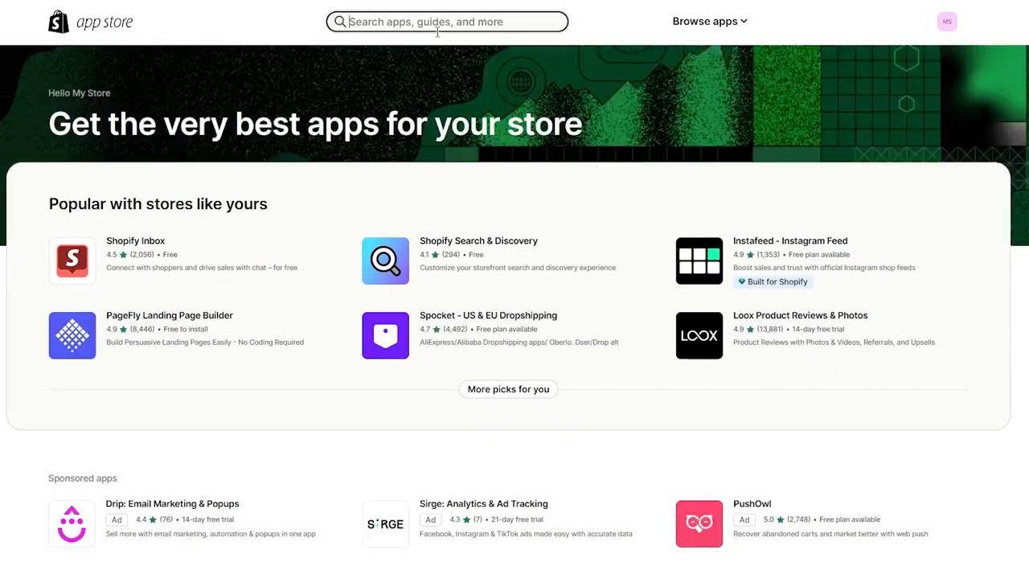
pyautogui.write('pify')
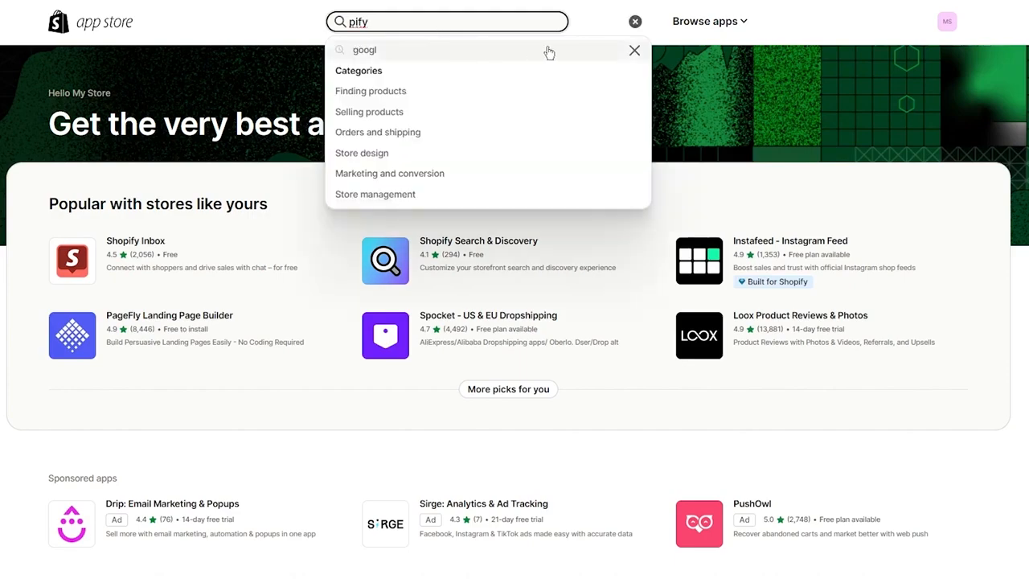
pyautogui.press('Return')
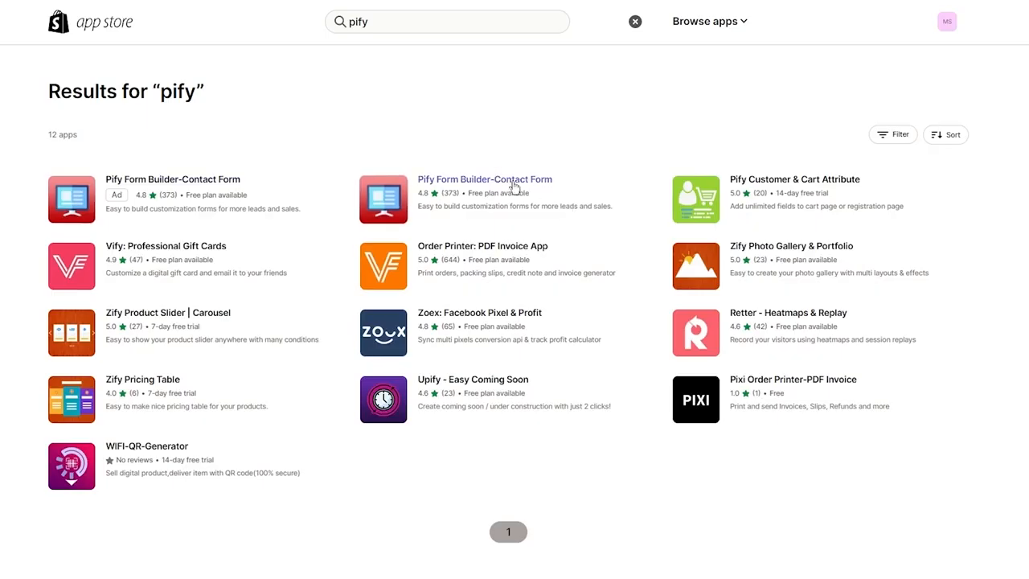
pyautogui.click(515, 188)
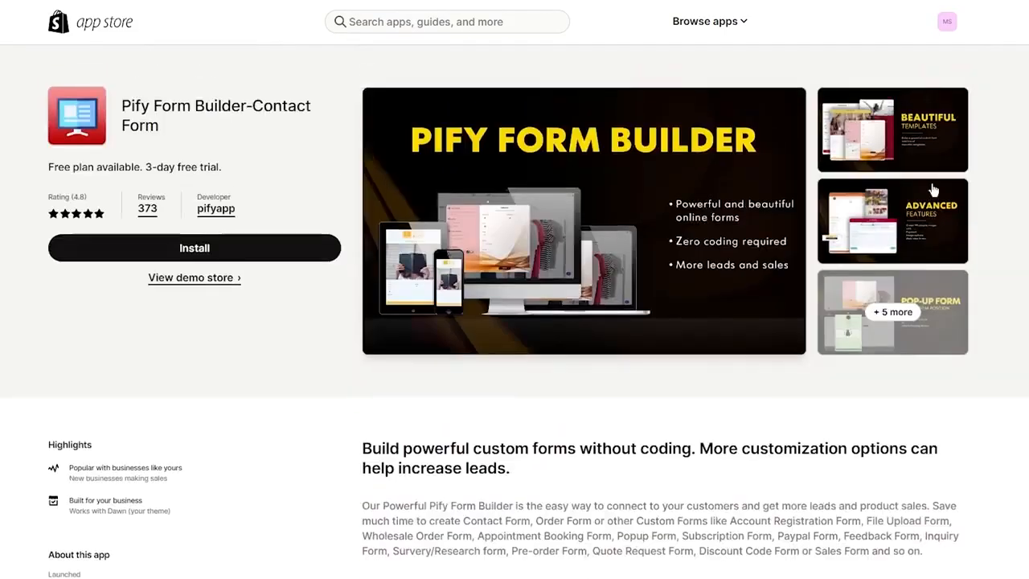
# Examine the Pify Form Builder listing's preview images on advanced features, templates, pop-up forms and subscription forms, and close the gallery
pyautogui.click(890, 240)
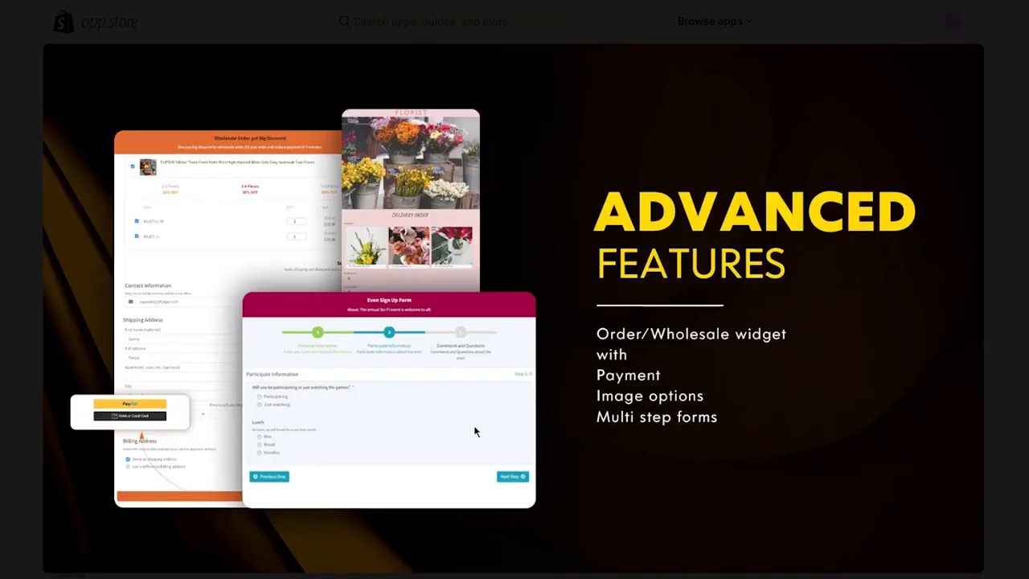
pyautogui.press('Escape')
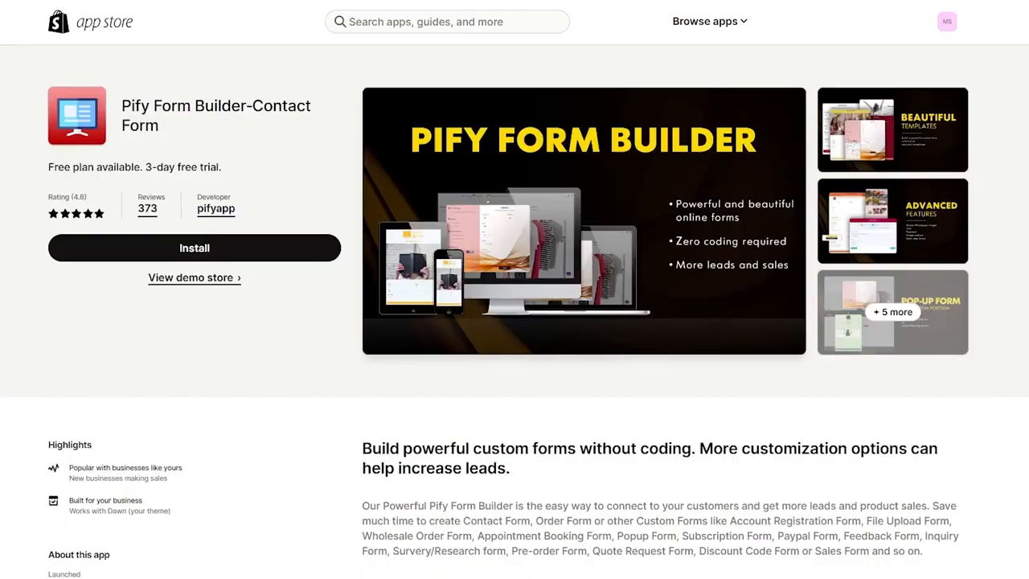
pyautogui.click(884, 112)
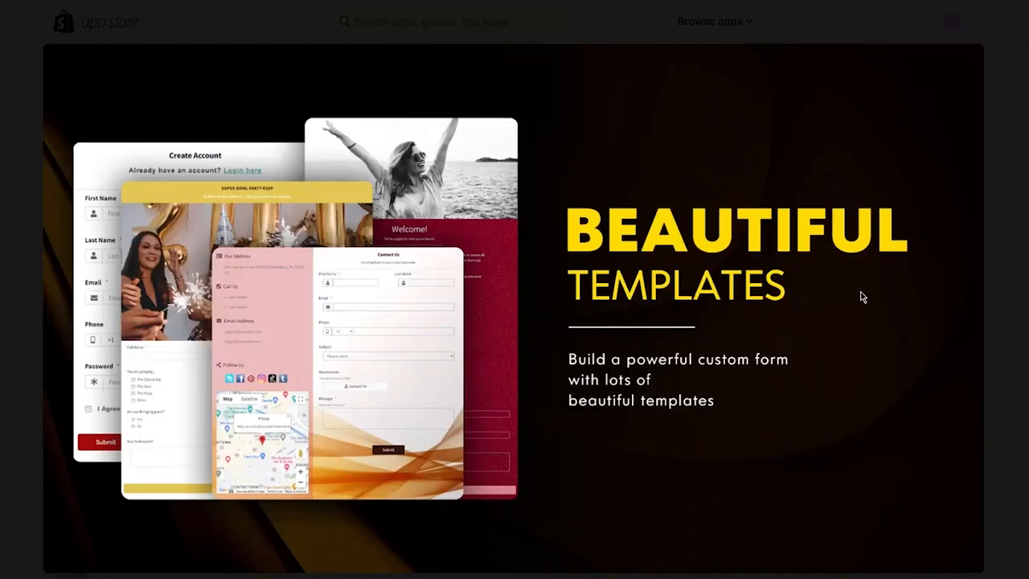
pyautogui.press('Right')
pyautogui.press('Right')
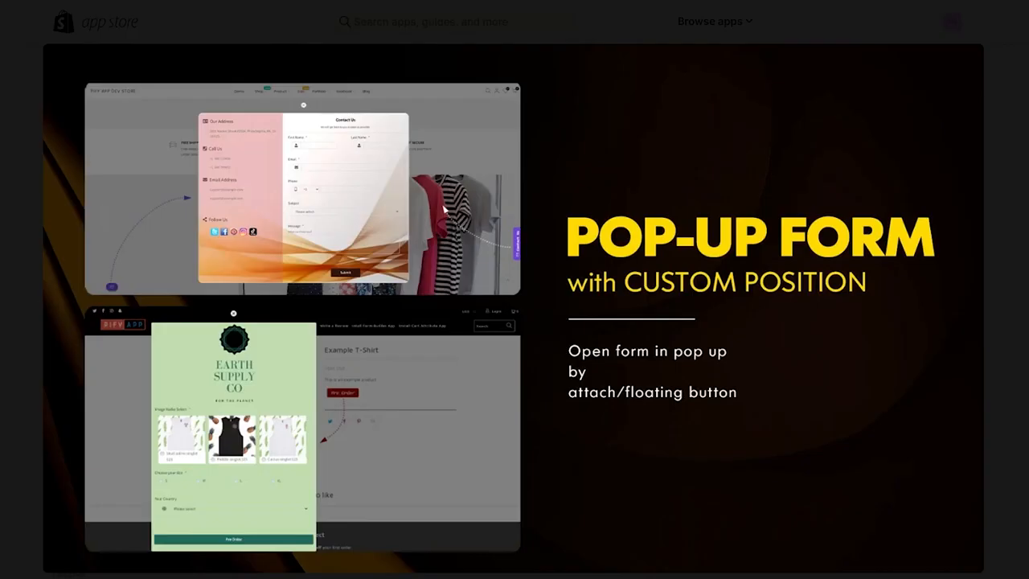
pyautogui.press('Right')
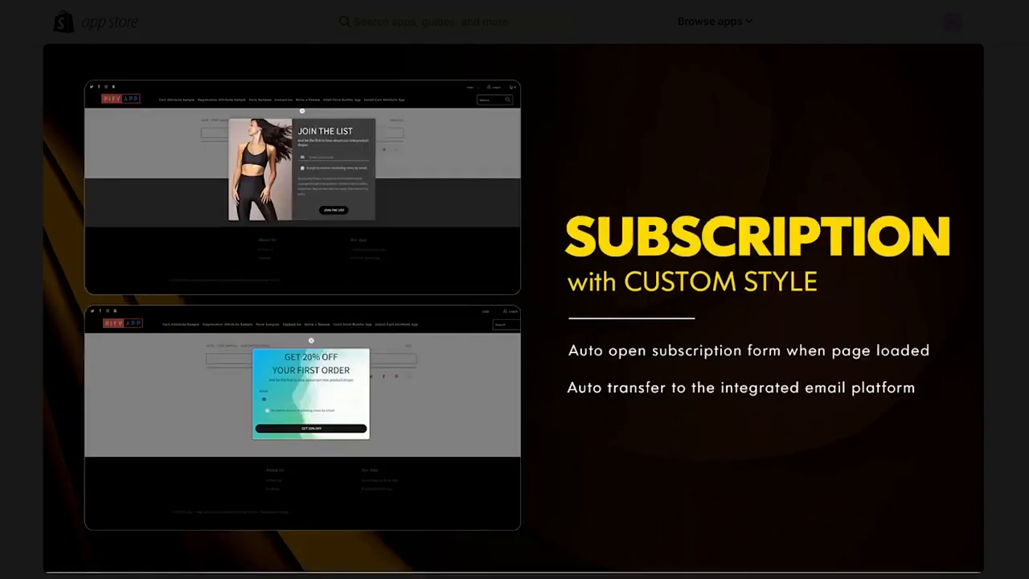
pyautogui.press('Escape')
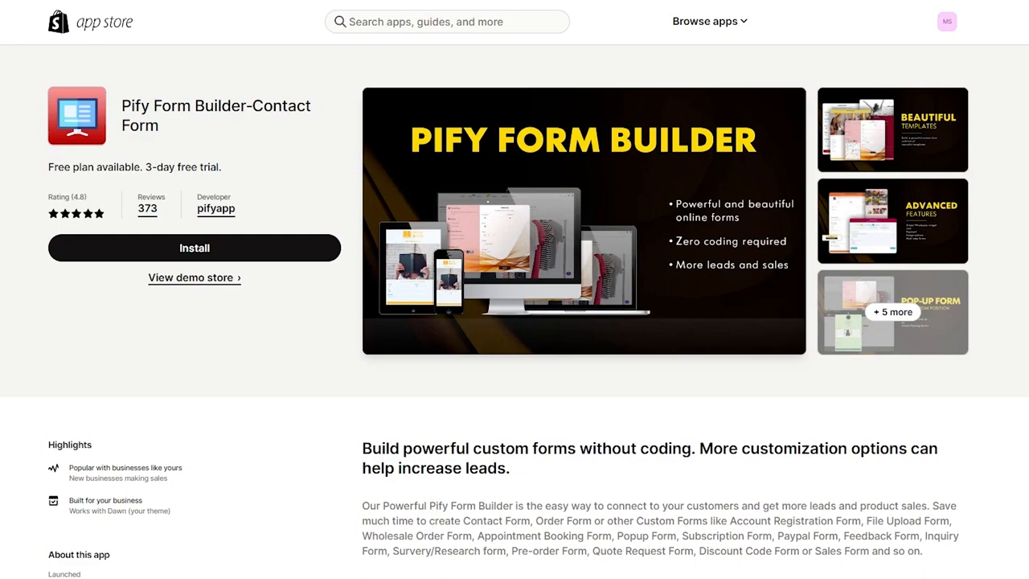